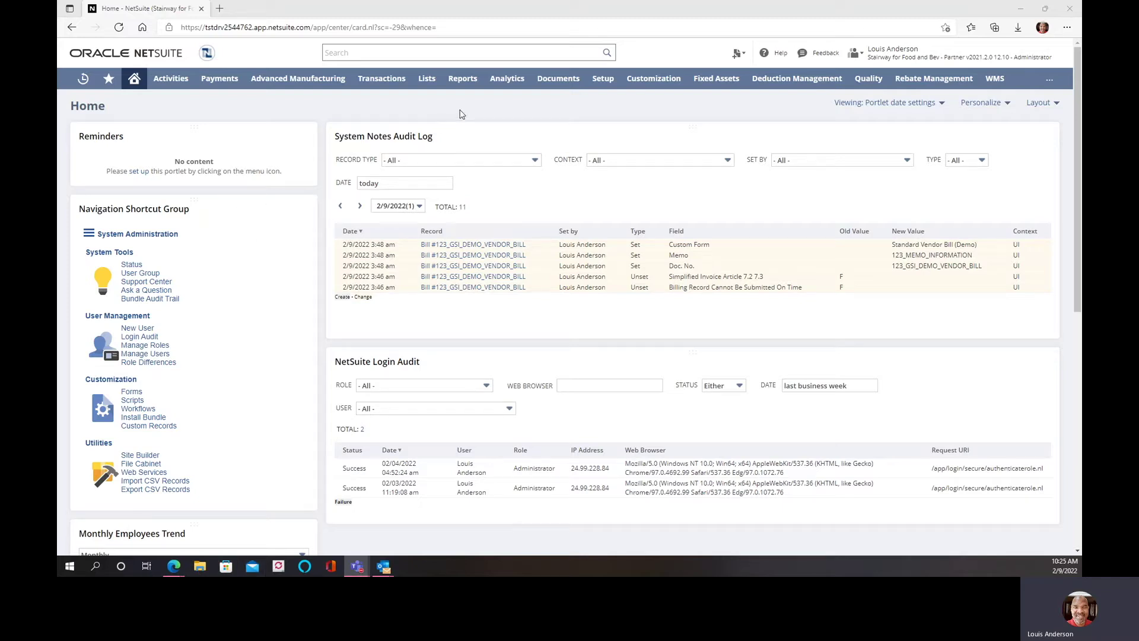
# Step: Go to Customization > Forms > Transaction Forms and open the GSI - Vendor Bill form for editing
pyautogui.moveTo(646, 83)
pyautogui.moveTo(704, 139)
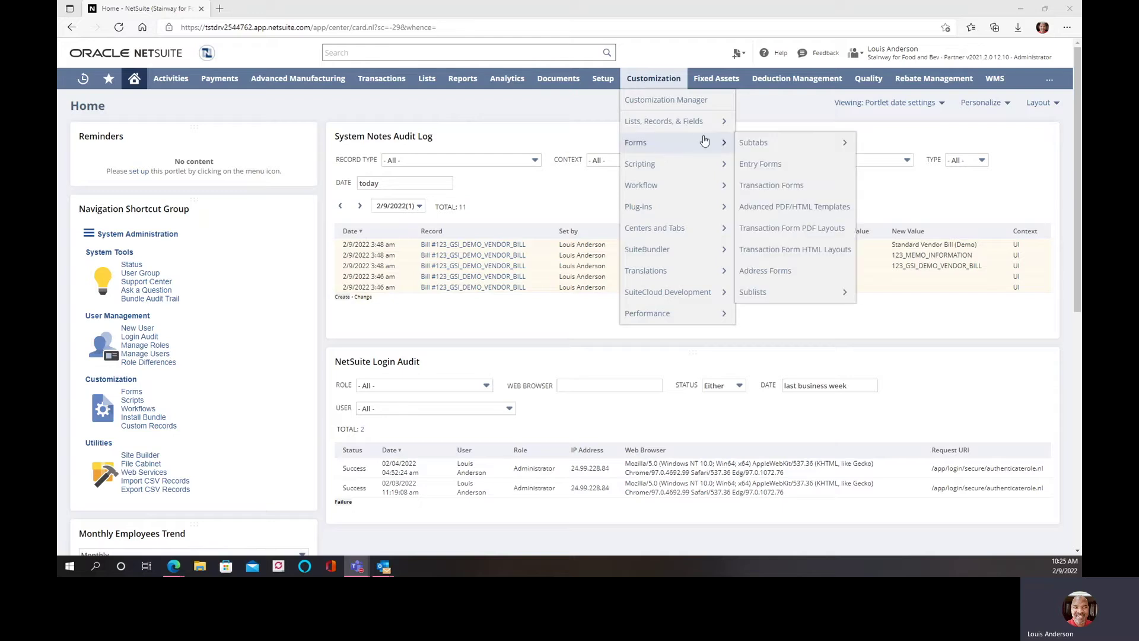
pyautogui.click(794, 185)
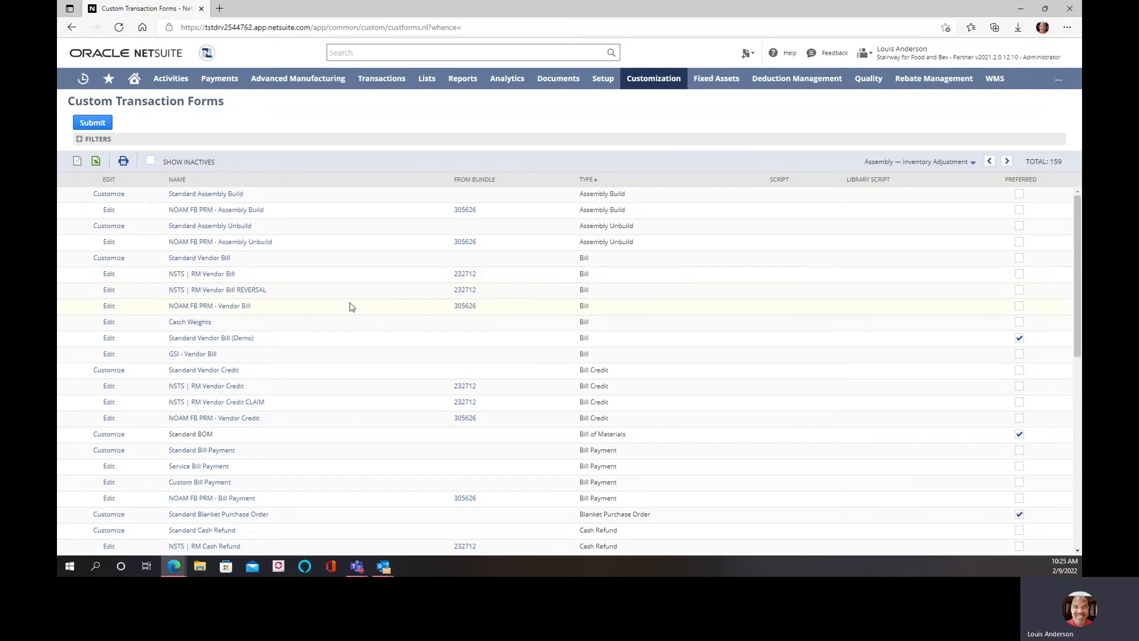
pyautogui.click(109, 355)
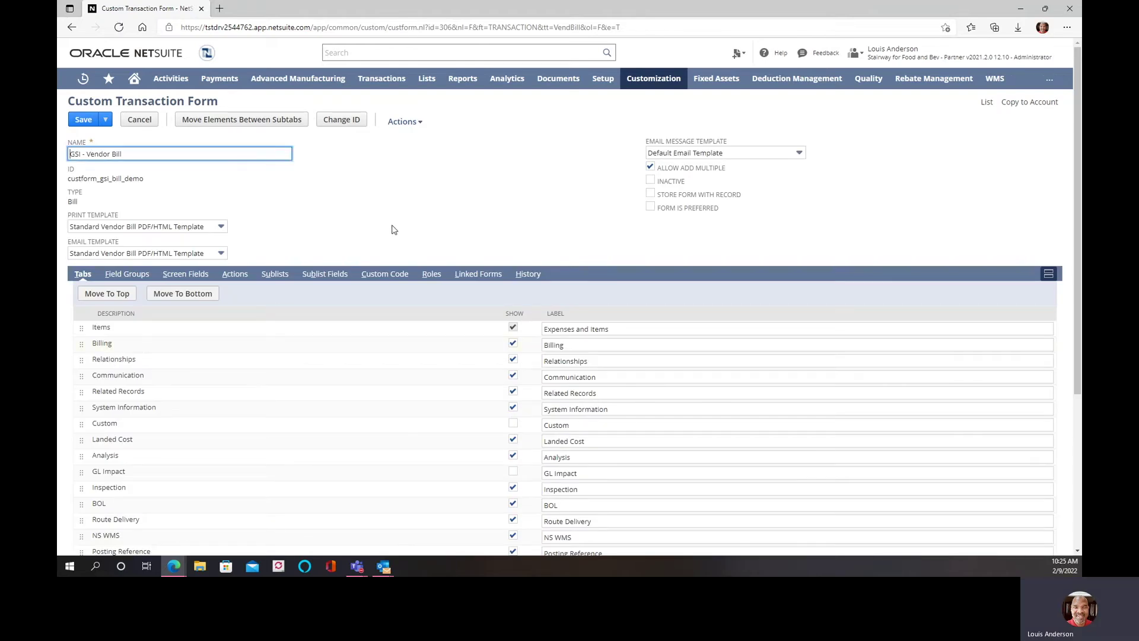
# Step: Open the Transaction Forms list in a new browser tab, view it, then close that tab
pyautogui.moveTo(653, 79)
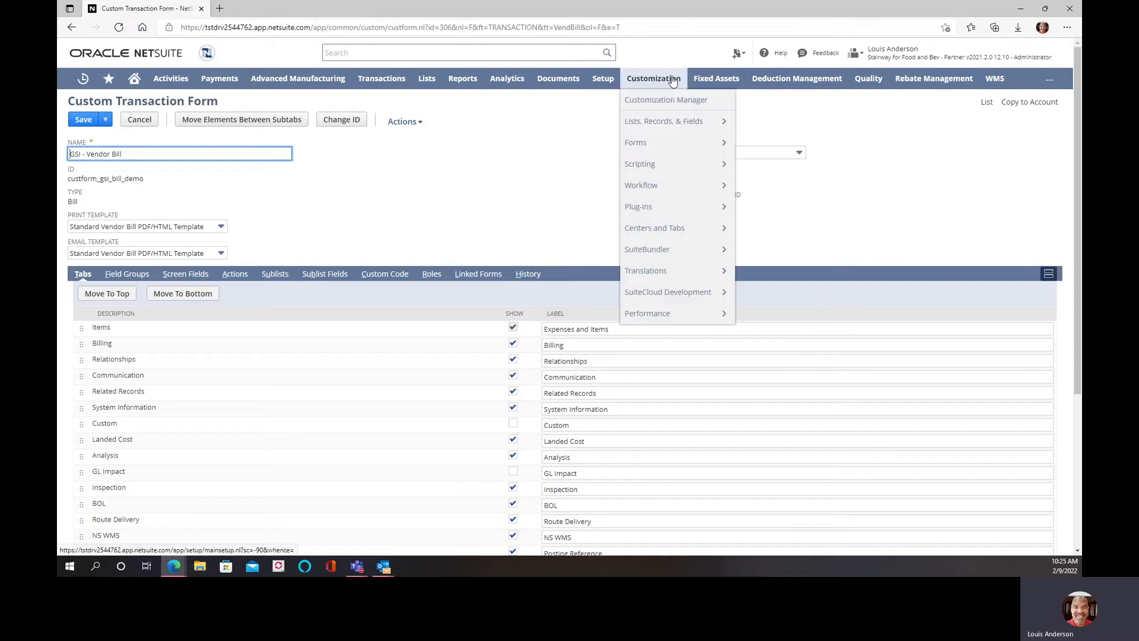
pyautogui.moveTo(670, 247)
pyautogui.moveTo(775, 254)
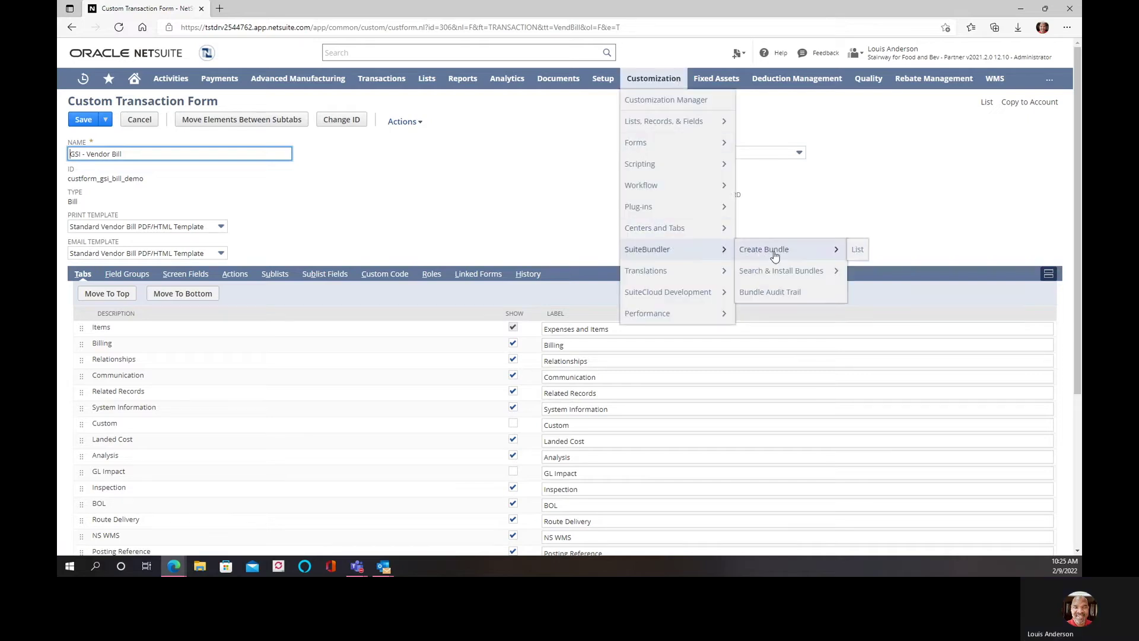
pyautogui.moveTo(660, 142)
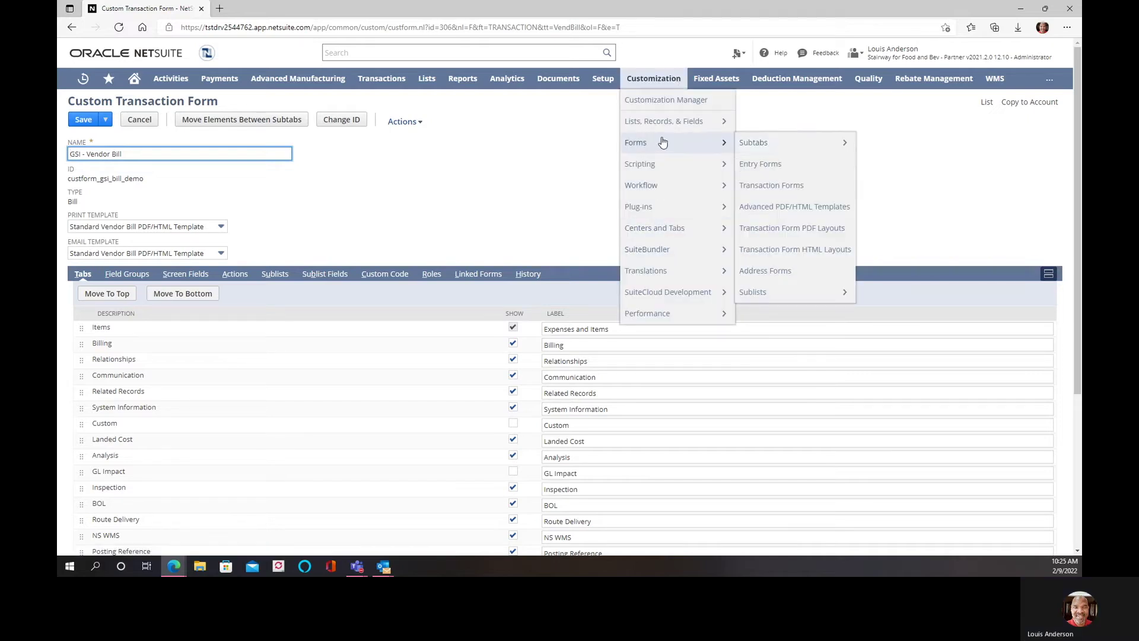
pyautogui.rightClick(782, 188)
pyautogui.click(819, 192)
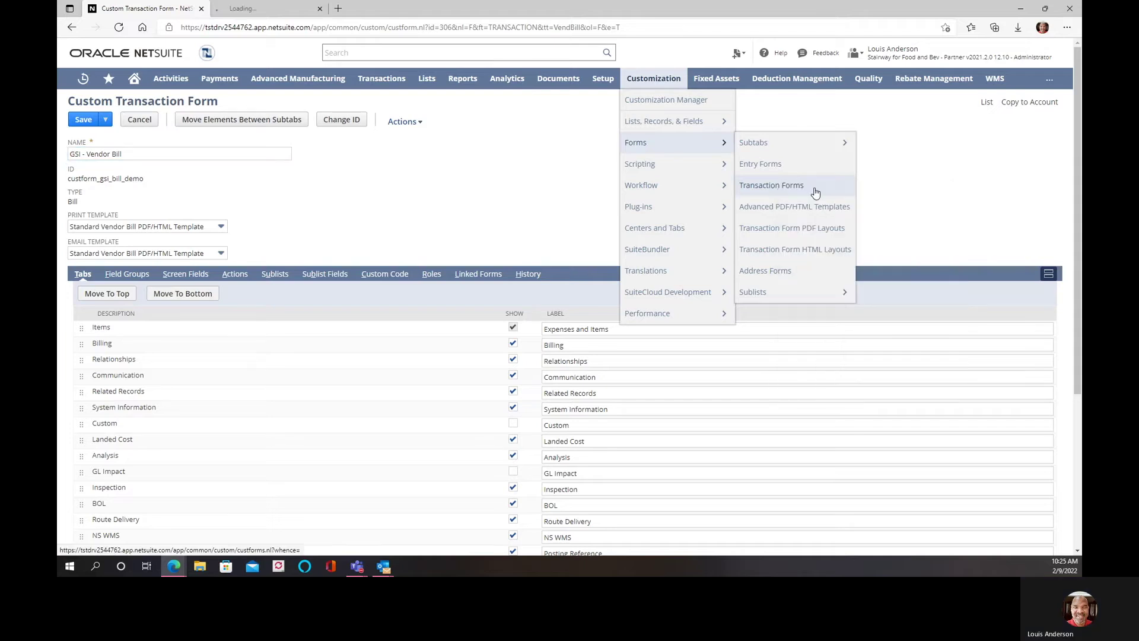
pyautogui.click(274, 9)
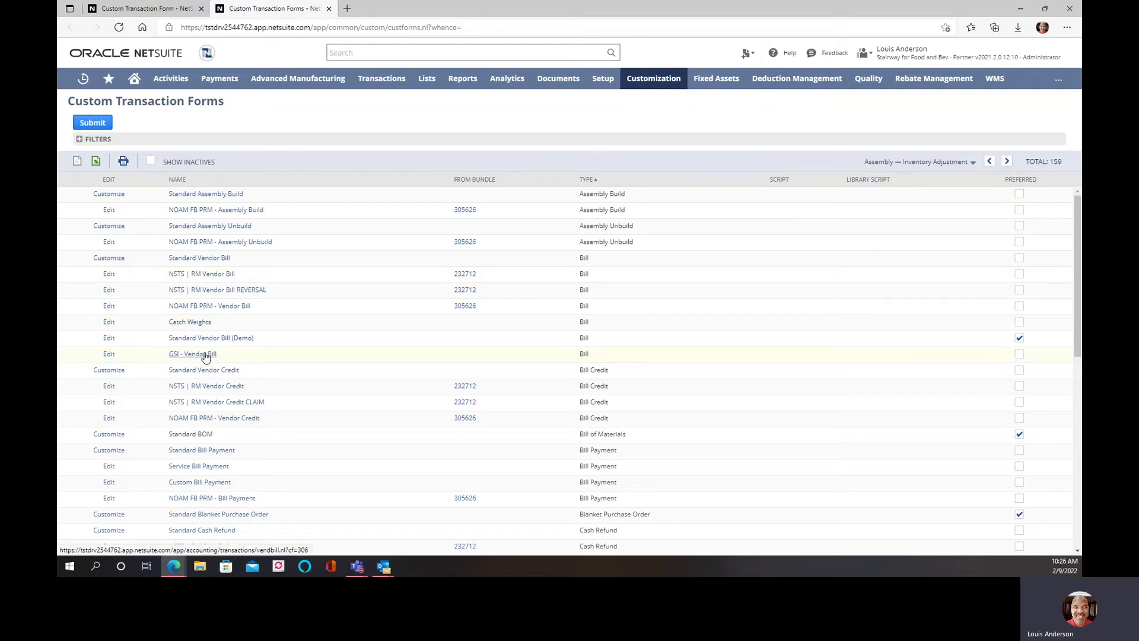
pyautogui.middleClick(277, 9)
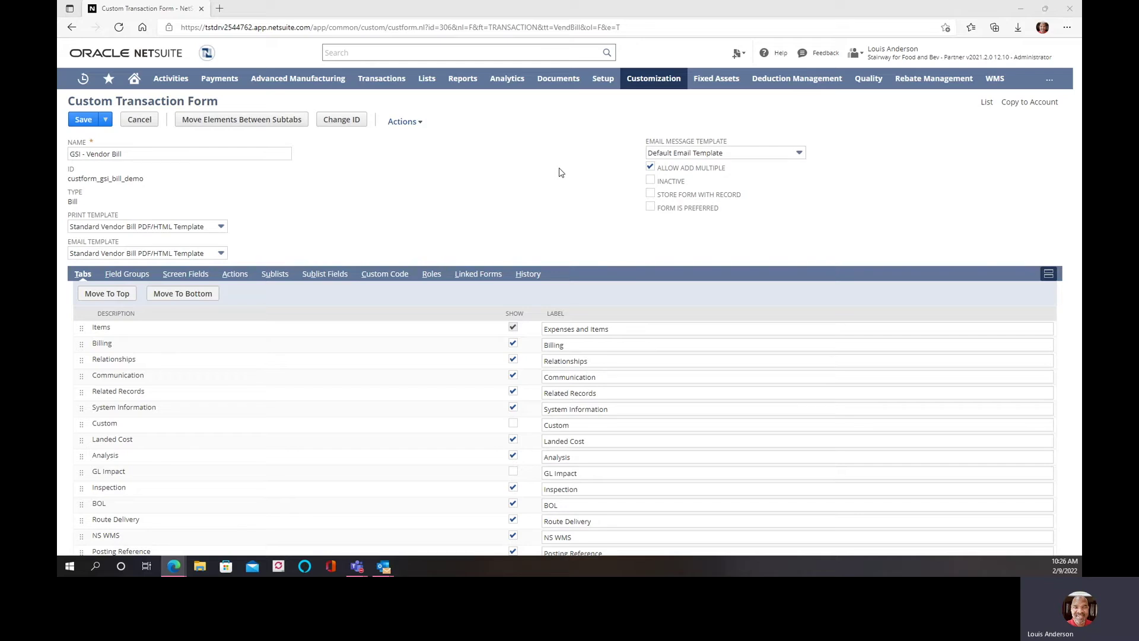
pyautogui.click(188, 277)
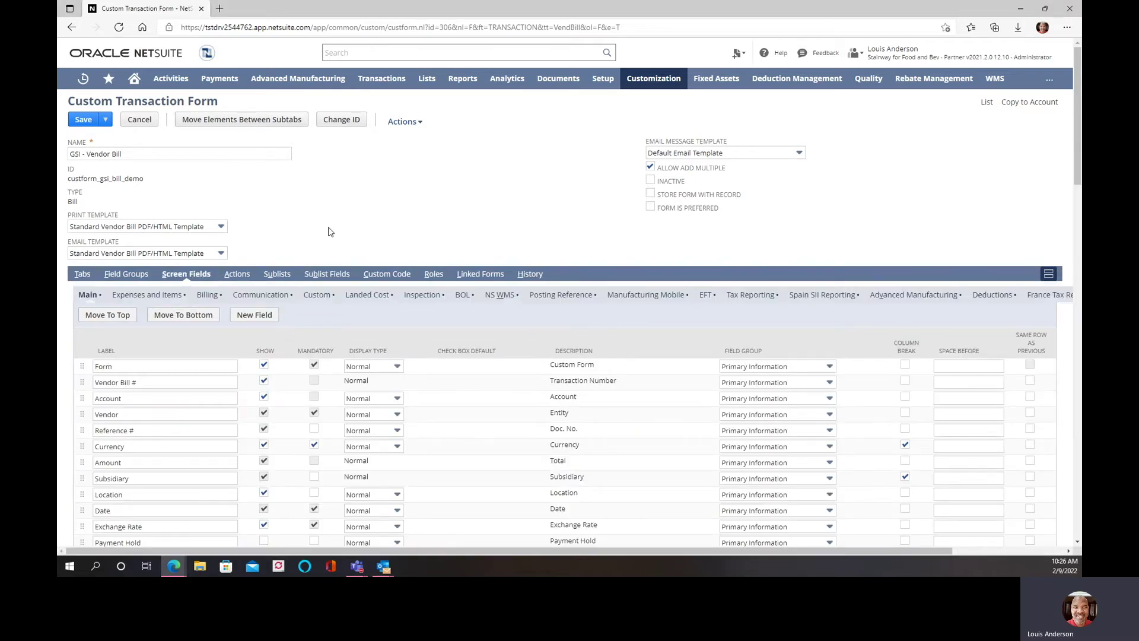
# Step: Scroll down to the Main screen fields and select the Reference # row
pyautogui.scroll(-1, 329, 227)
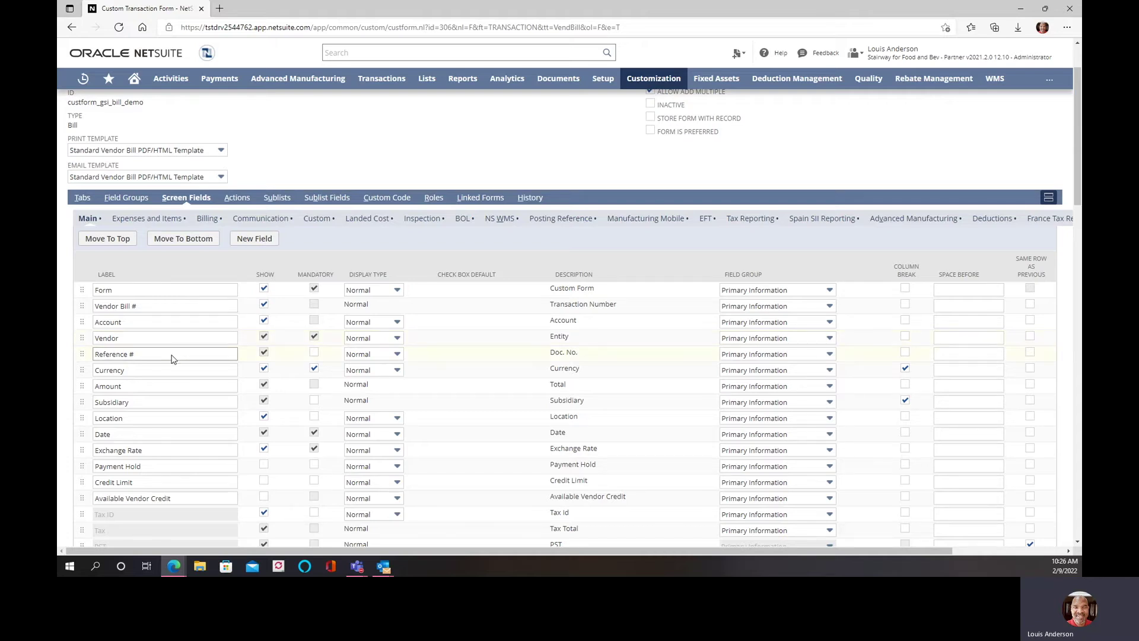
pyautogui.click(82, 352)
# Step: Move Reference # to the top, relabel it 'Voucher Number', and move Vendor into second place
pyautogui.moveTo(84, 353); pyautogui.dragTo(98, 297)
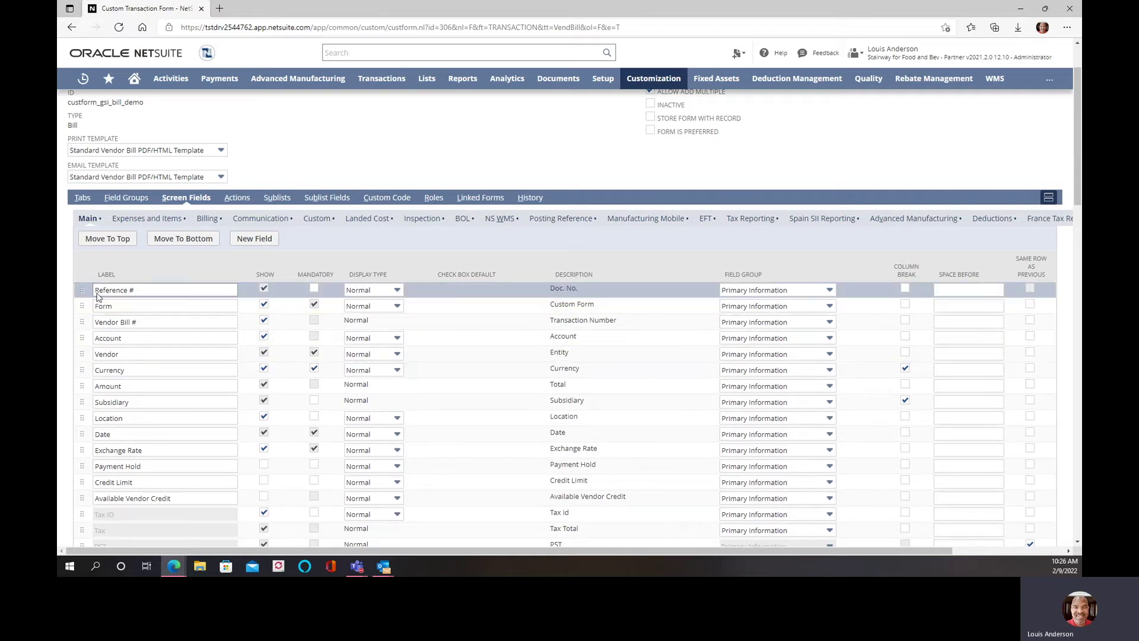
pyautogui.click(164, 295)
pyautogui.press('BackSpace')
pyautogui.press('BackSpace')
pyautogui.press('BackSpace')
pyautogui.press('BackSpace')
pyautogui.press('BackSpace')
pyautogui.press('BackSpace')
pyautogui.press('BackSpace')
pyautogui.press('BackSpace')
pyautogui.press('BackSpace')
pyautogui.press('BackSpace')
pyautogui.press('BackSpace')
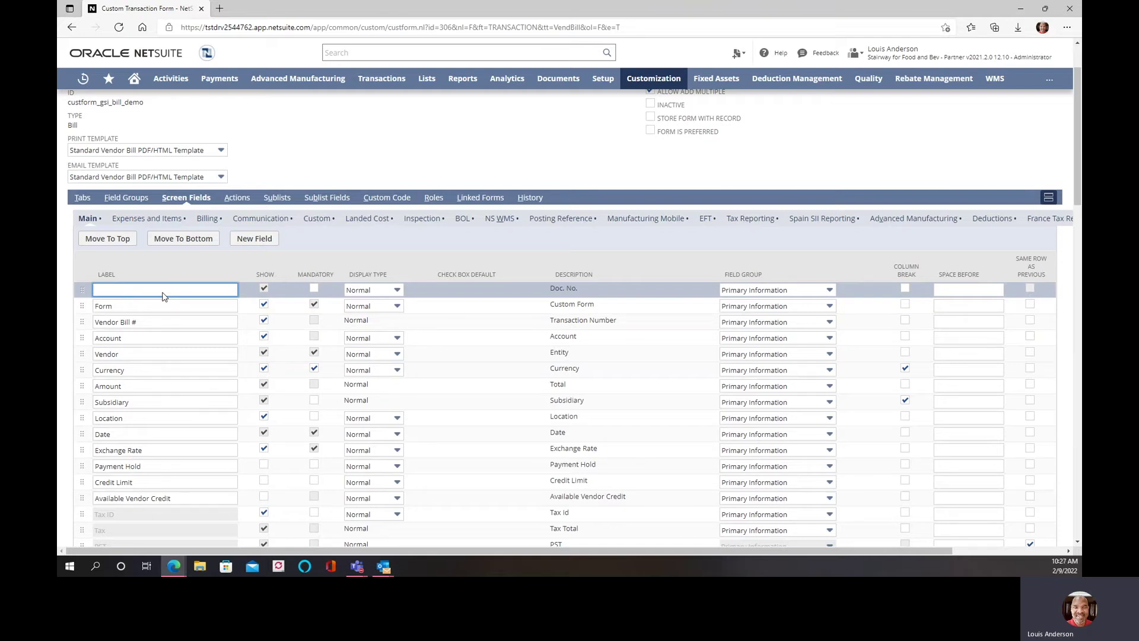
pyautogui.write('Voucher Num')
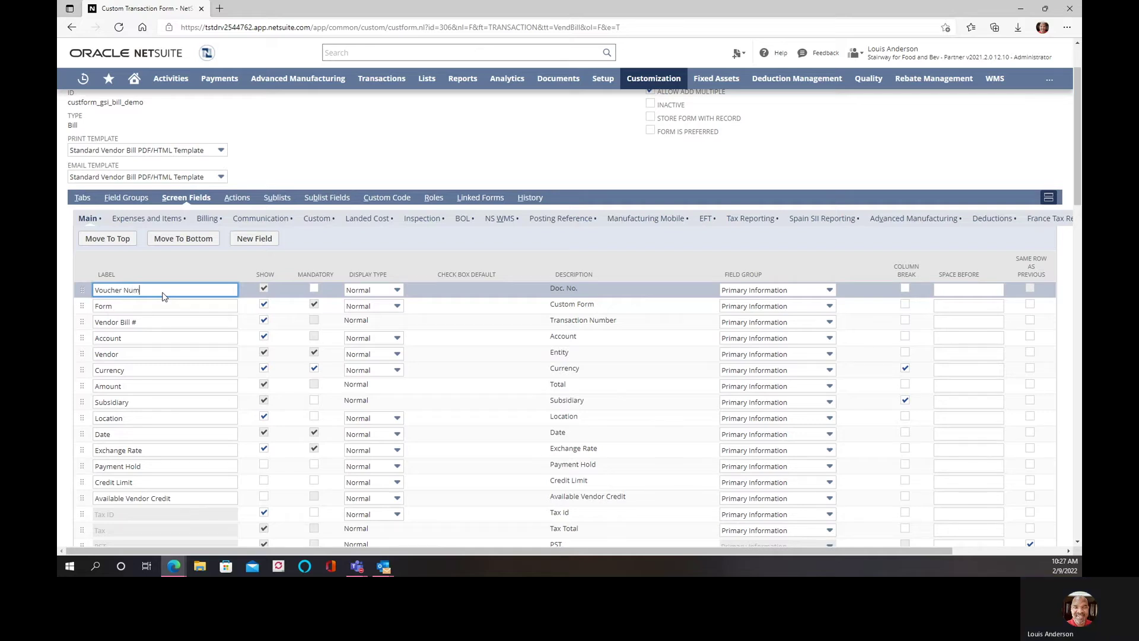
pyautogui.write('ber')
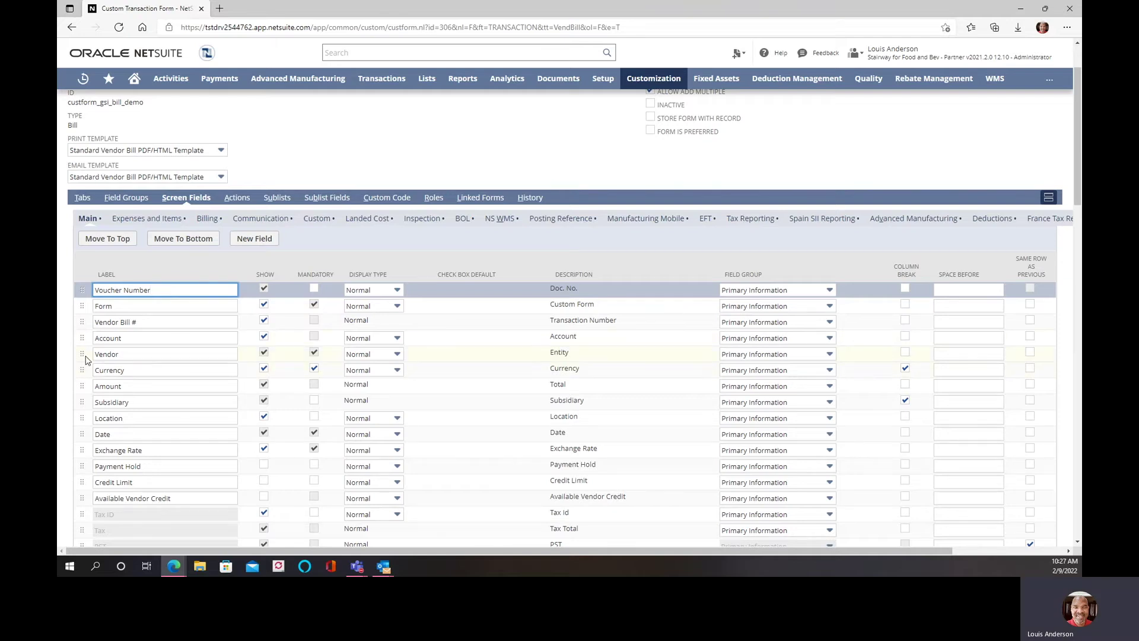
pyautogui.moveTo(85, 359); pyautogui.dragTo(95, 305)
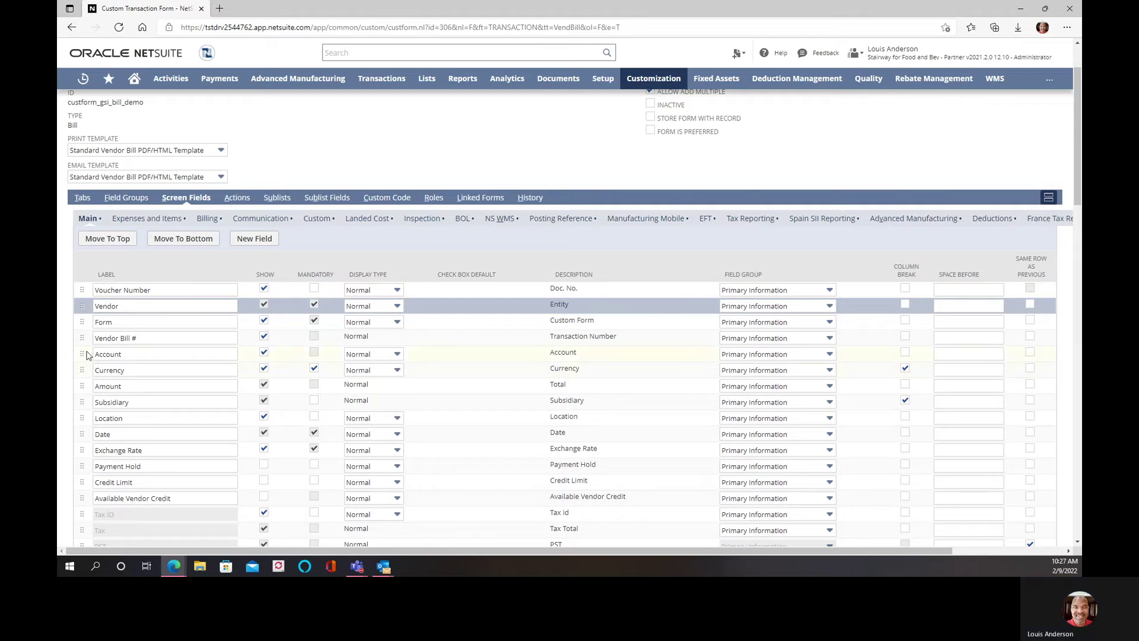
# Step: Move Amount up under Vendor, and move Form and Account down below Payment Hold
pyautogui.moveTo(86, 353); pyautogui.dragTo(89, 325)
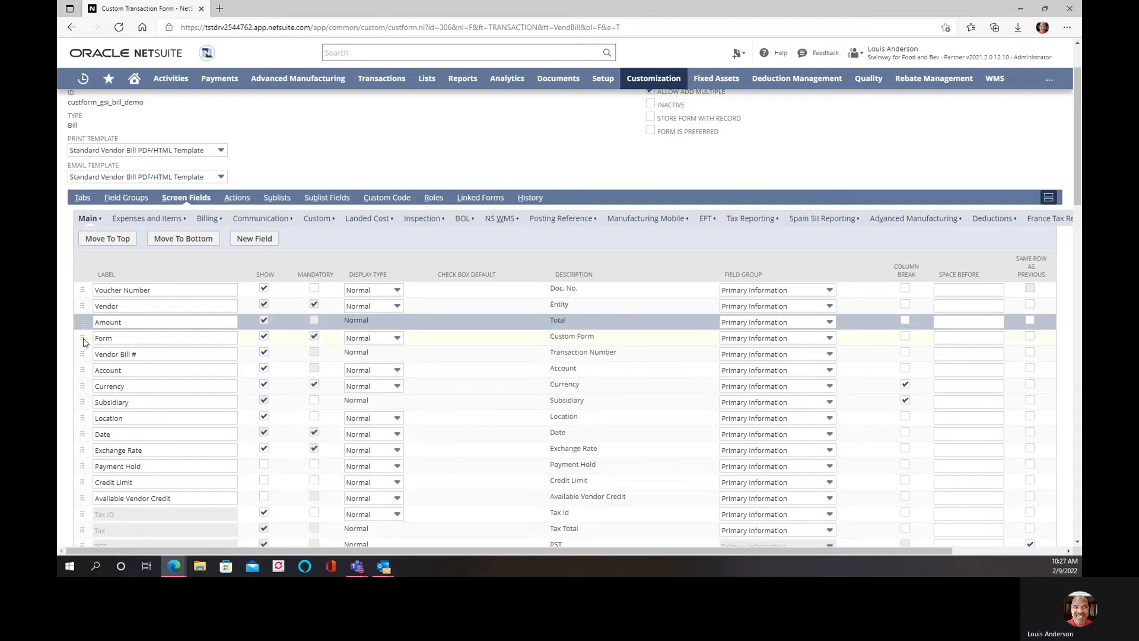
pyautogui.moveTo(85, 341); pyautogui.dragTo(79, 468)
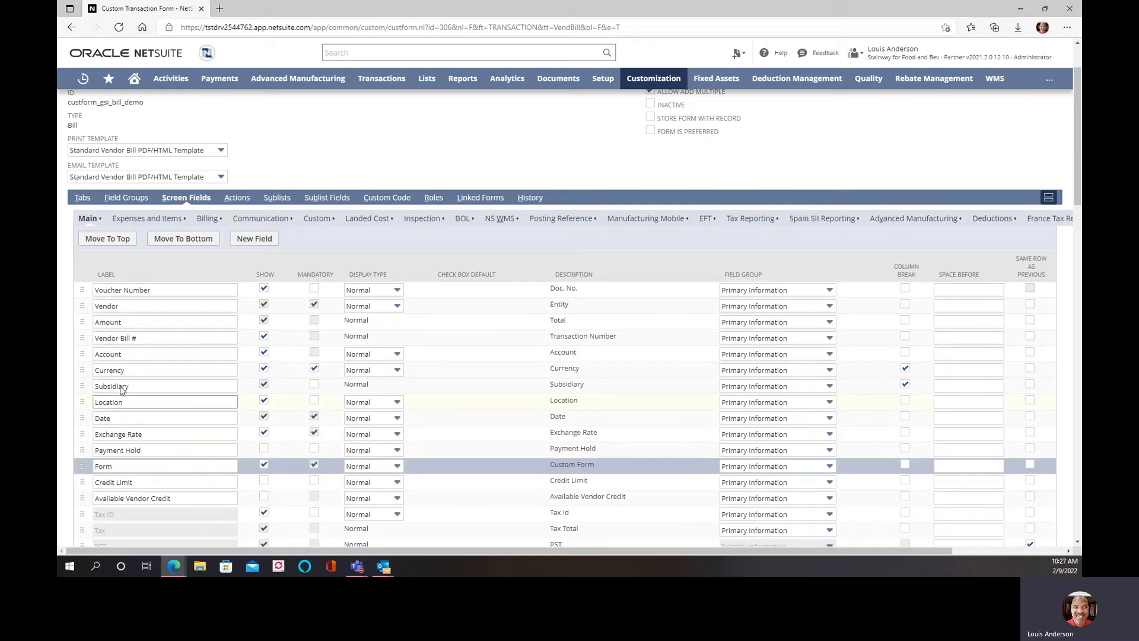
pyautogui.click(84, 353)
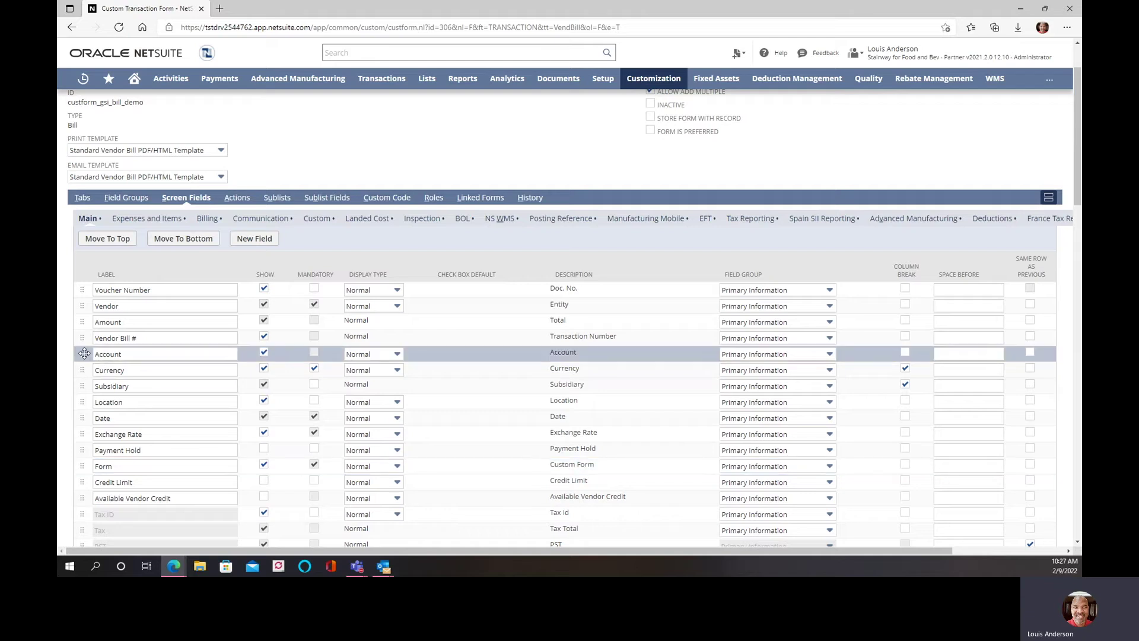
pyautogui.moveTo(84, 354); pyautogui.dragTo(82, 458)
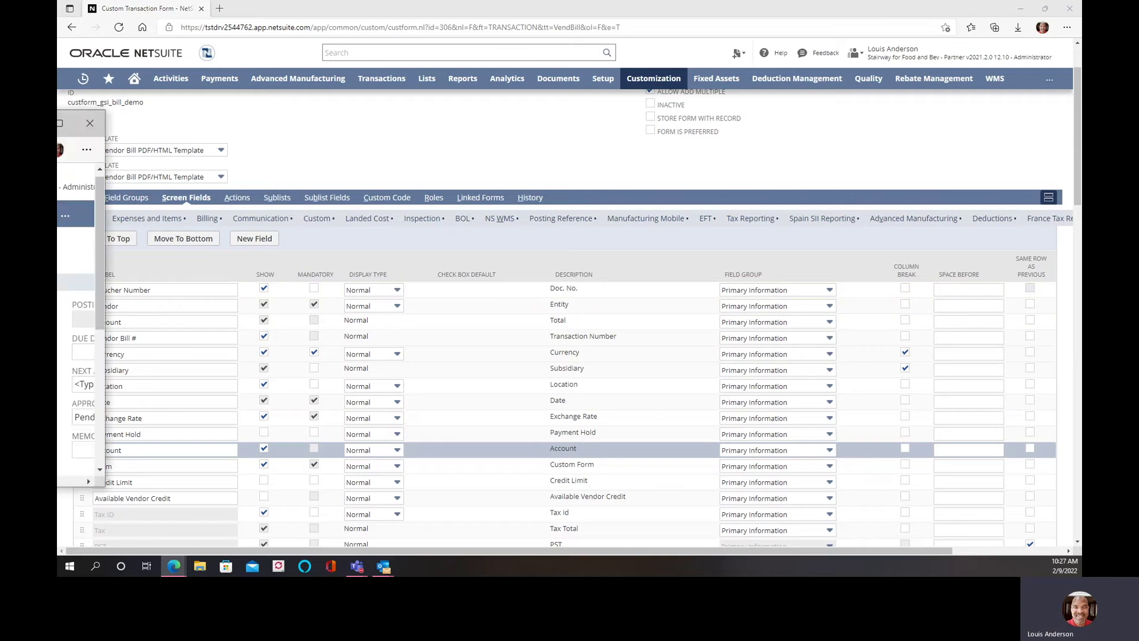
# Step: Shift the Bill preview window aside and close it to reveal the Screen Fields table
pyautogui.moveTo(587, 189); pyautogui.dragTo(720, 128)
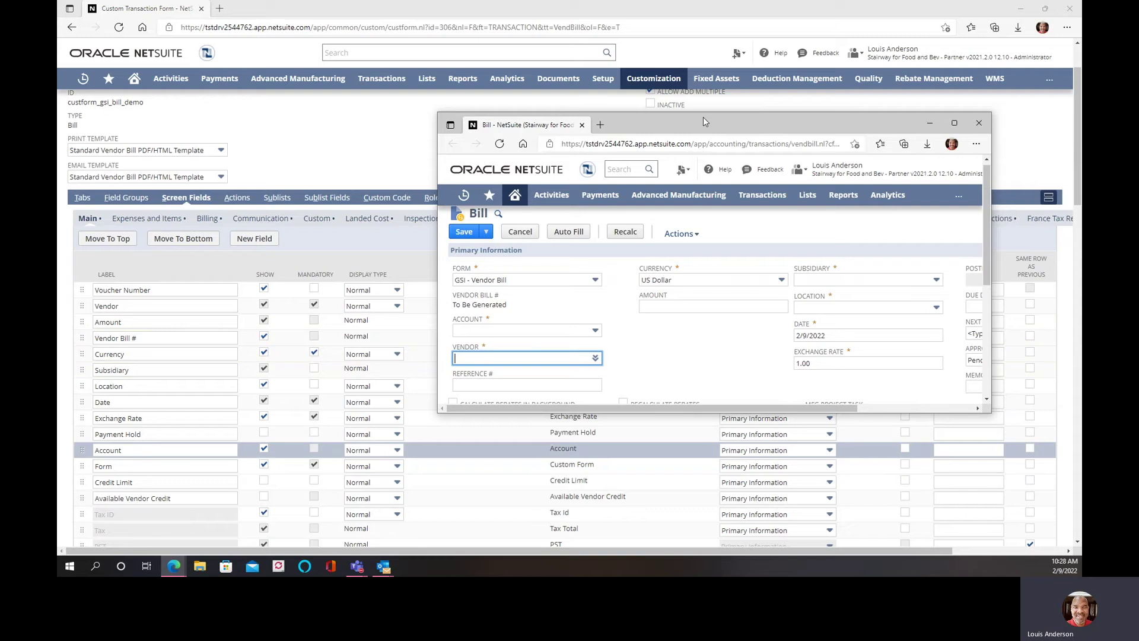
pyautogui.hotkey('ctrl', 'w')
pyautogui.hotkey('ctrl', 'shift', 't')
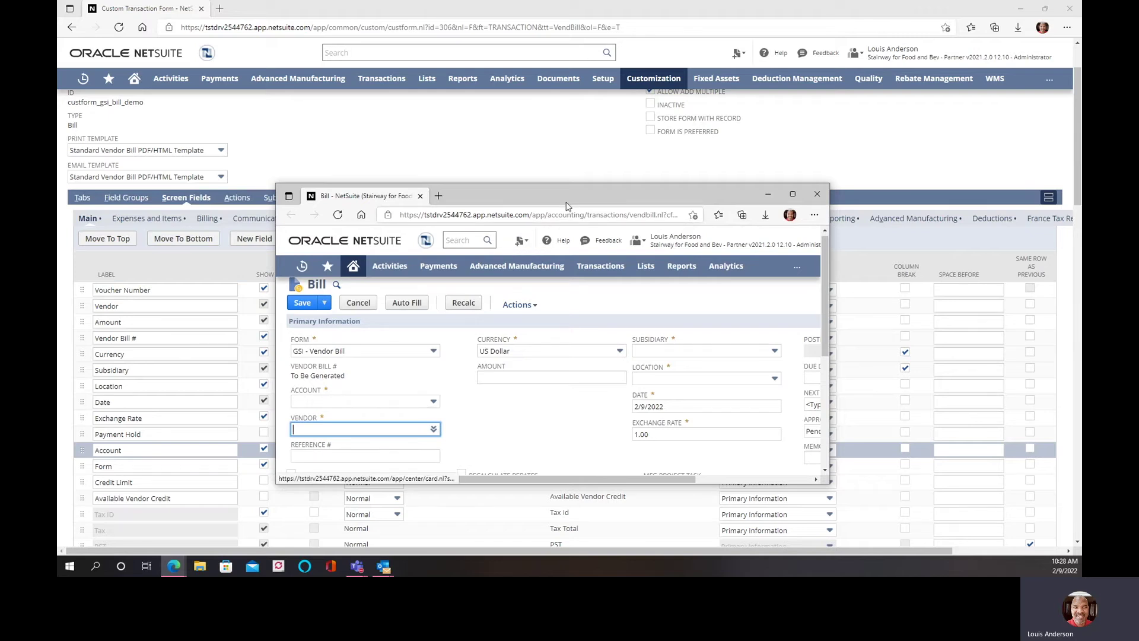
pyautogui.moveTo(574, 194); pyautogui.dragTo(528, 195)
pyautogui.hotkey('ctrl', 'w')
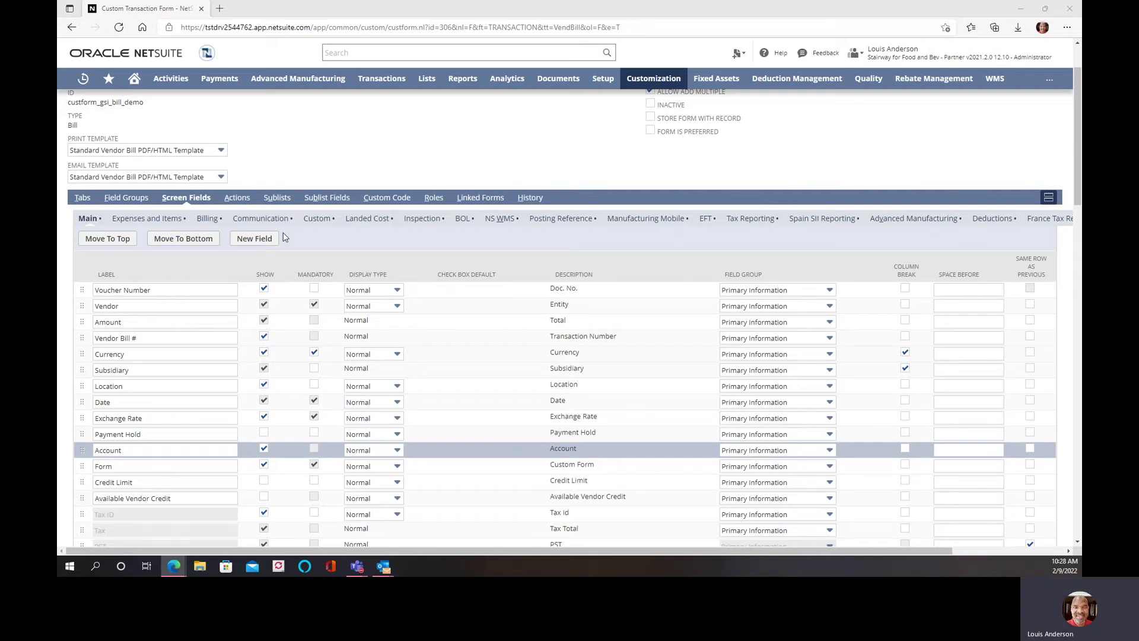
# Step: Move the Date field between Vendor and Amount, then scroll through the list to check the order
pyautogui.click(82, 401)
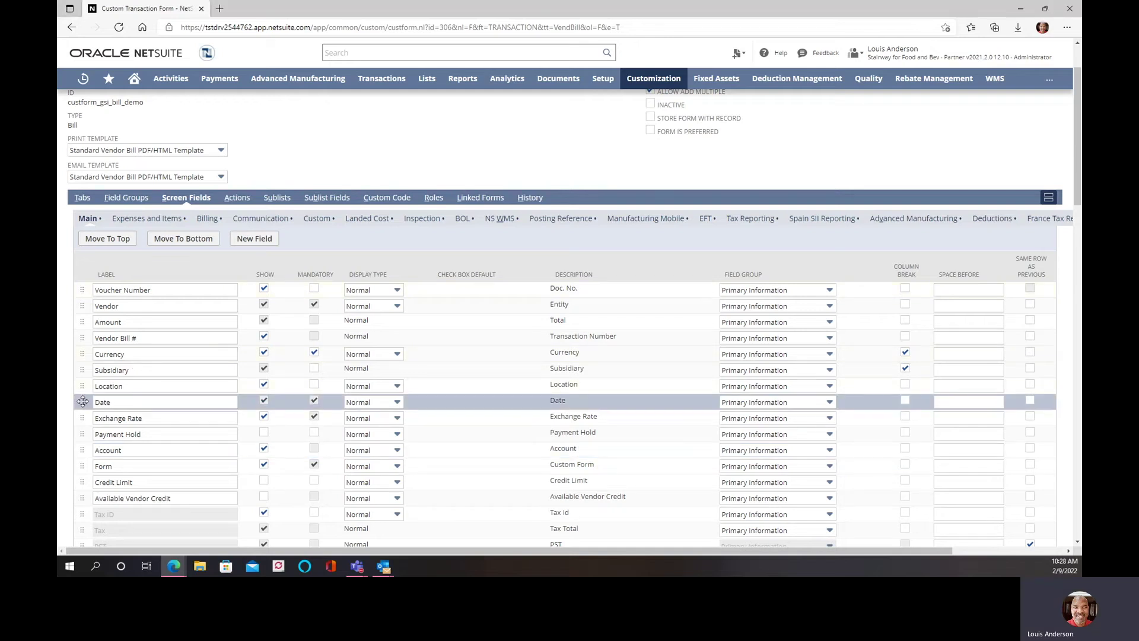
pyautogui.moveTo(83, 402); pyautogui.dragTo(97, 323)
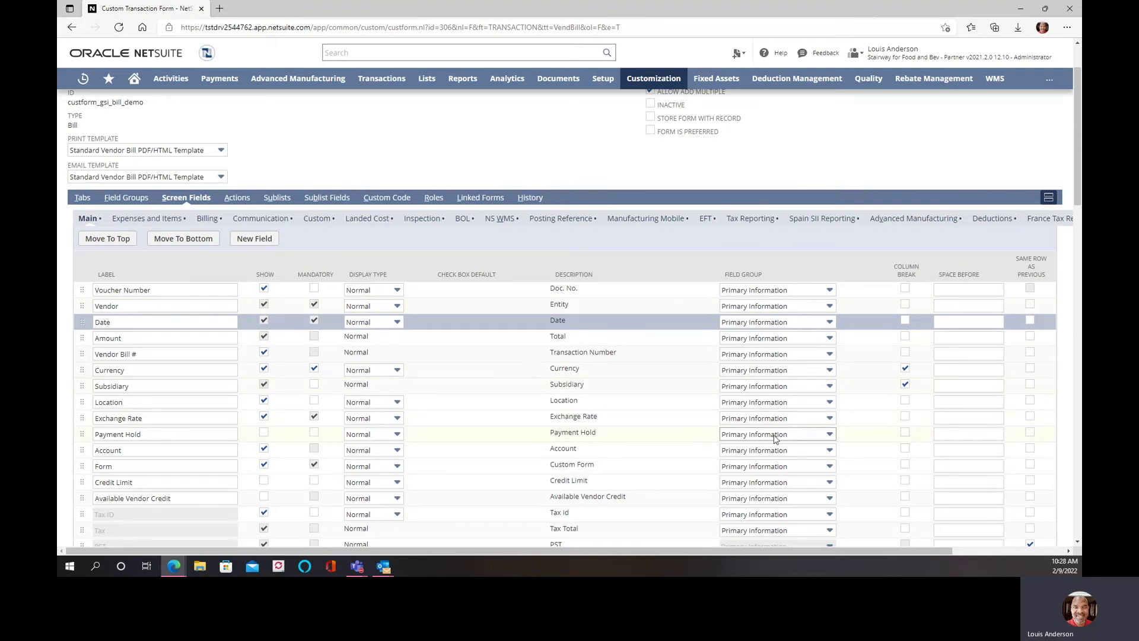
pyautogui.scroll(-2, 776, 438)
pyautogui.scroll(-1, 776, 438)
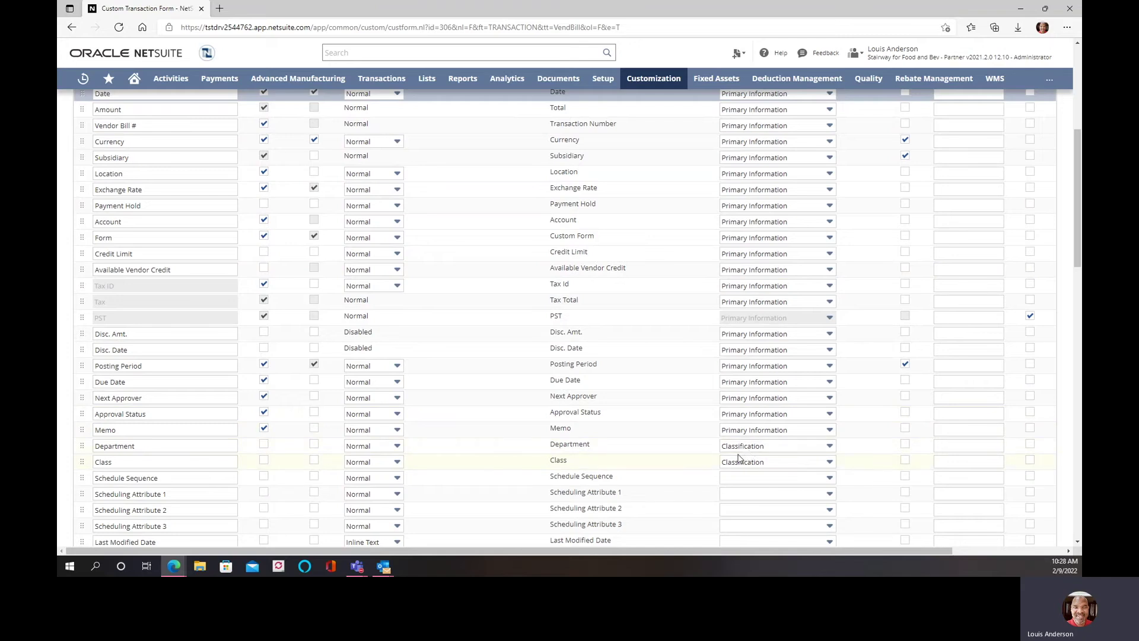
pyautogui.scroll(5, 738, 456)
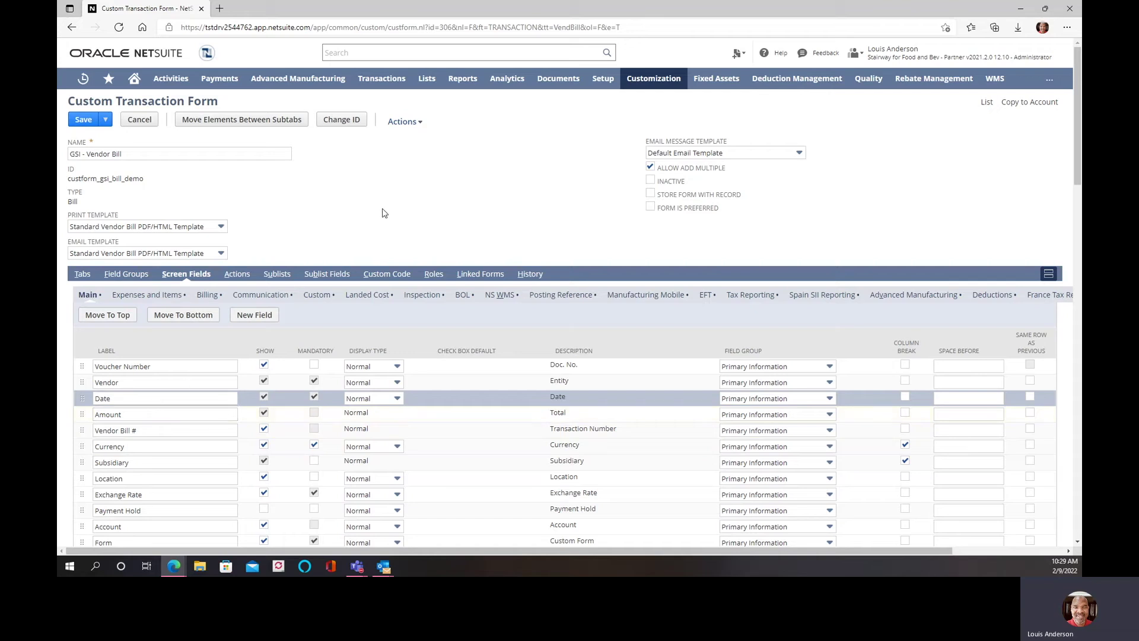
# Step: Save the GSI - Vendor Bill form and bring the Bill entry window back into view
pyautogui.click(84, 120)
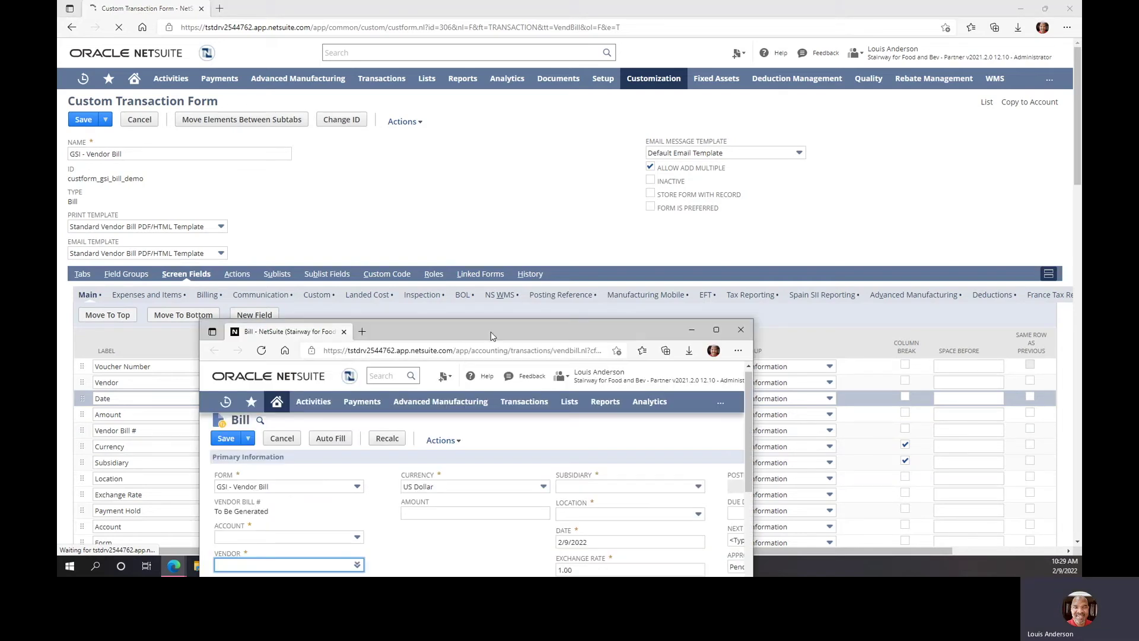
pyautogui.moveTo(480, 329); pyautogui.dragTo(658, 120)
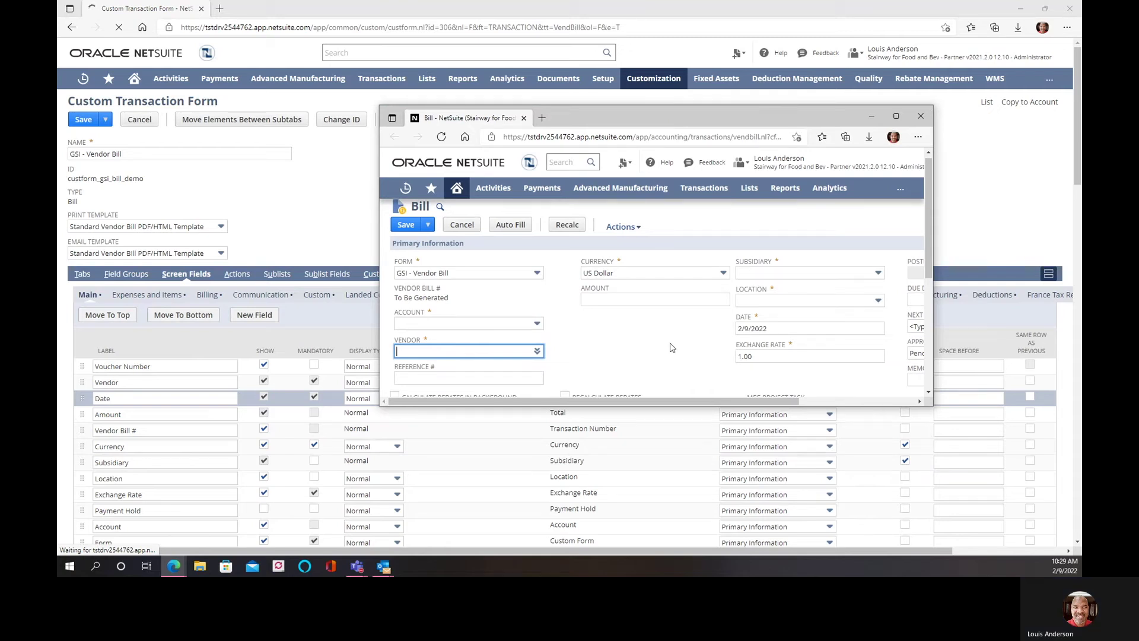
# Step: Refresh the Bill to review the new field order, then minimize the Bill window
pyautogui.click(441, 137)
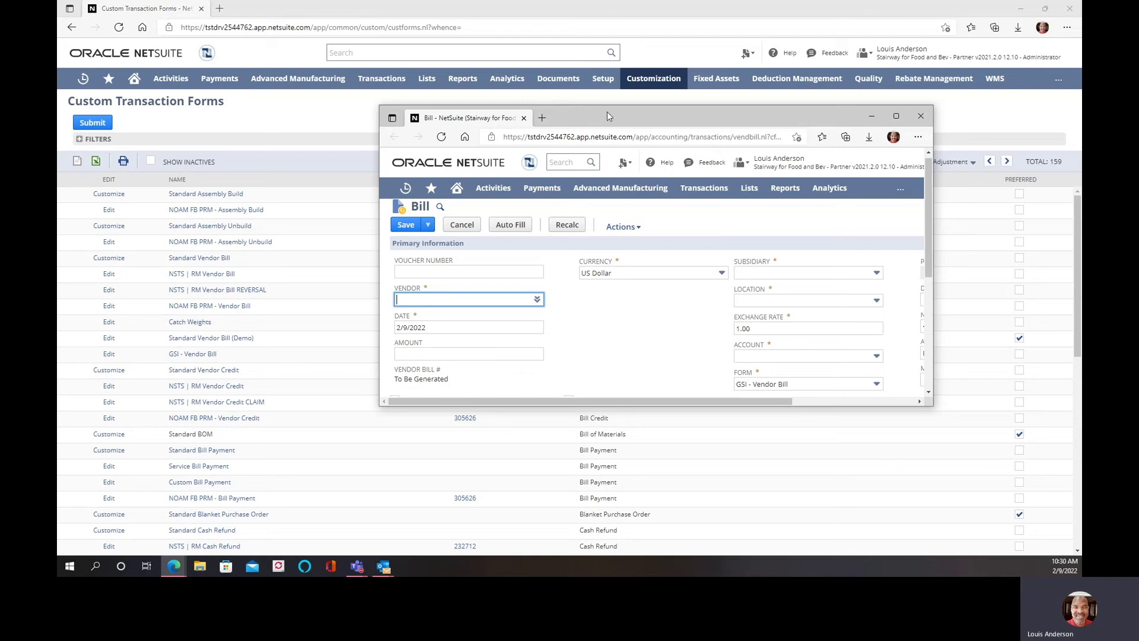
pyautogui.click(871, 115)
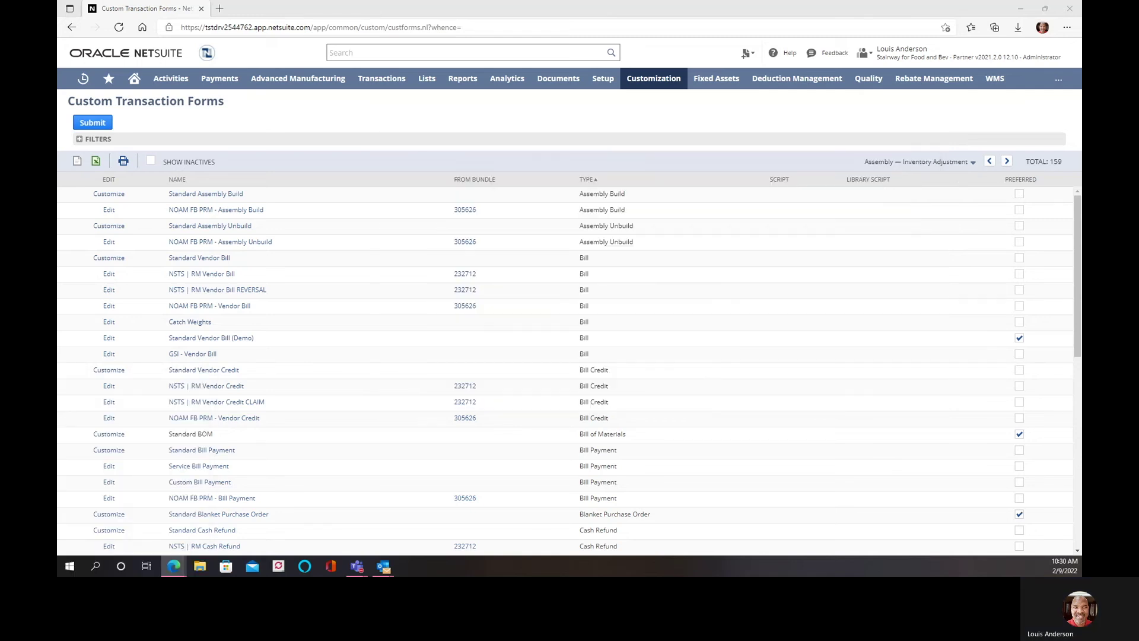
# Step: In Set Preferences, set Language to Español (España), save, and bring the Bill window back up
pyautogui.moveTo(135, 78)
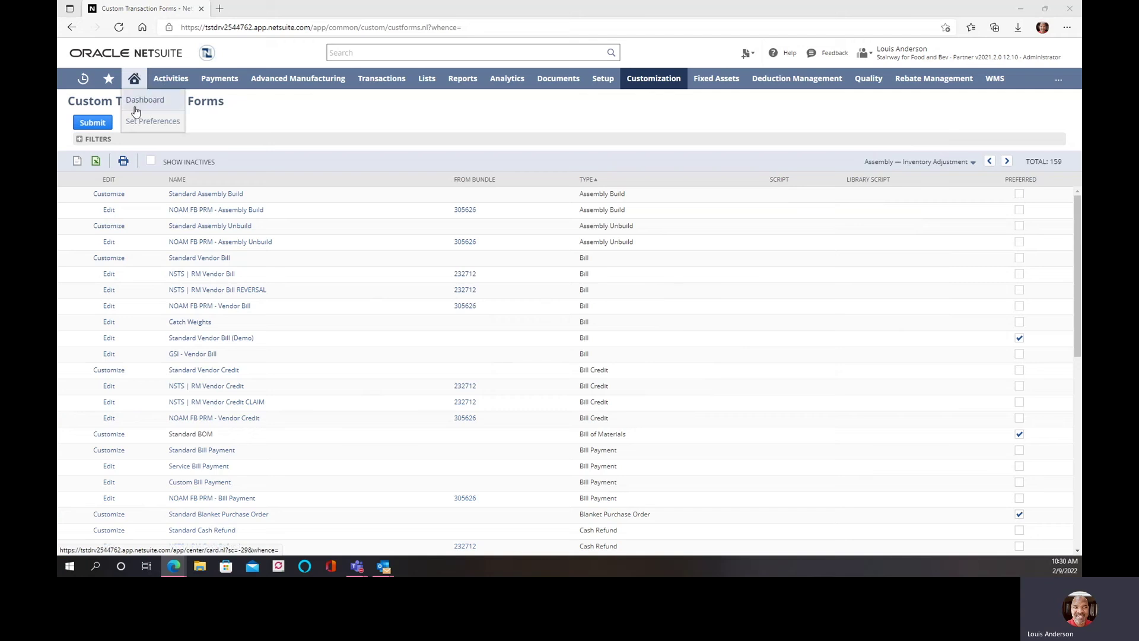
pyautogui.click(145, 127)
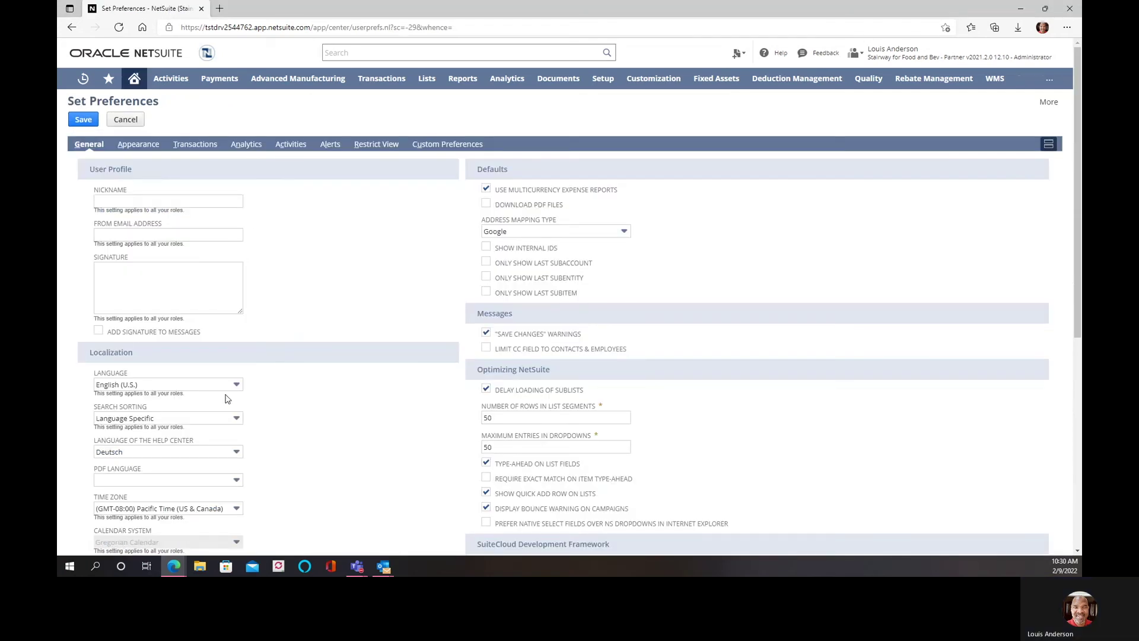
pyautogui.click(235, 385)
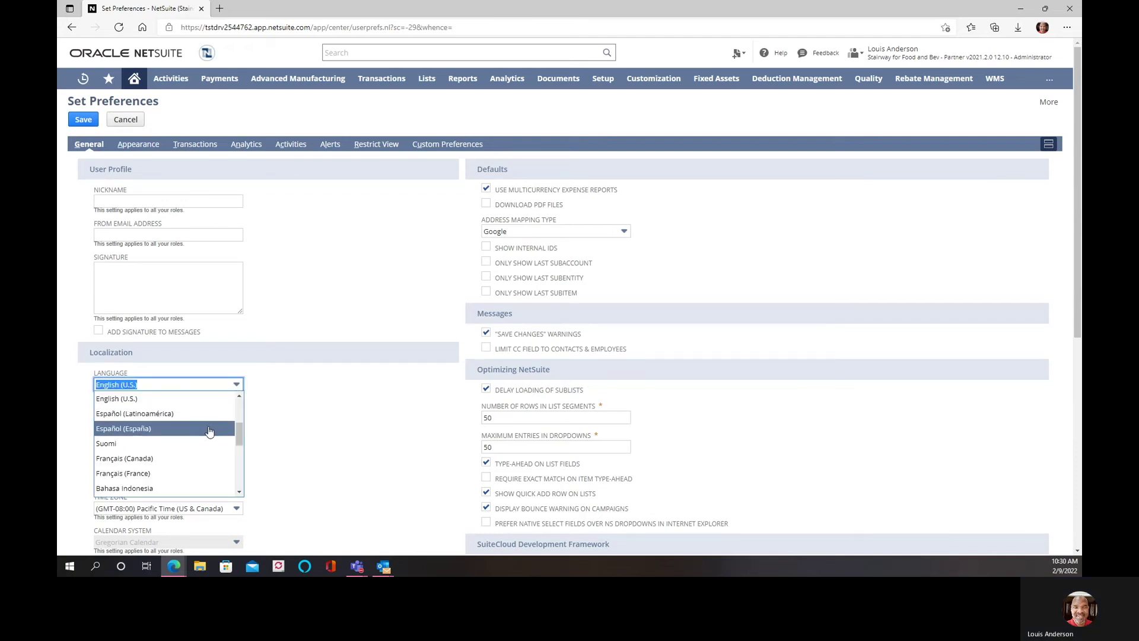
pyautogui.click(209, 430)
pyautogui.click(84, 121)
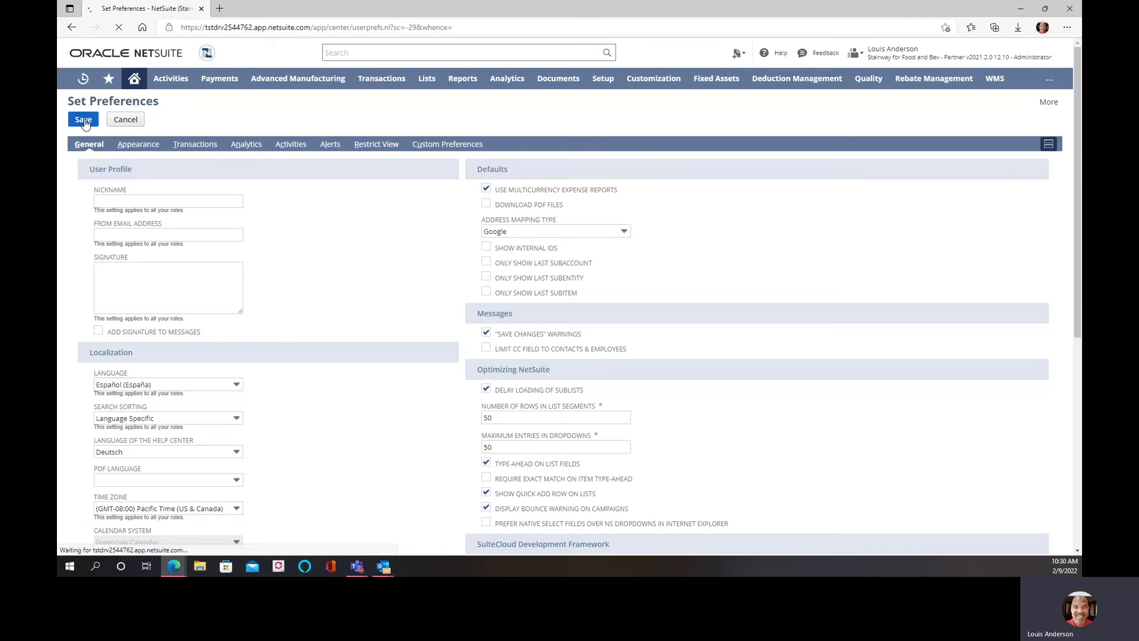
pyautogui.moveTo(647, 637); pyautogui.dragTo(585, 127)
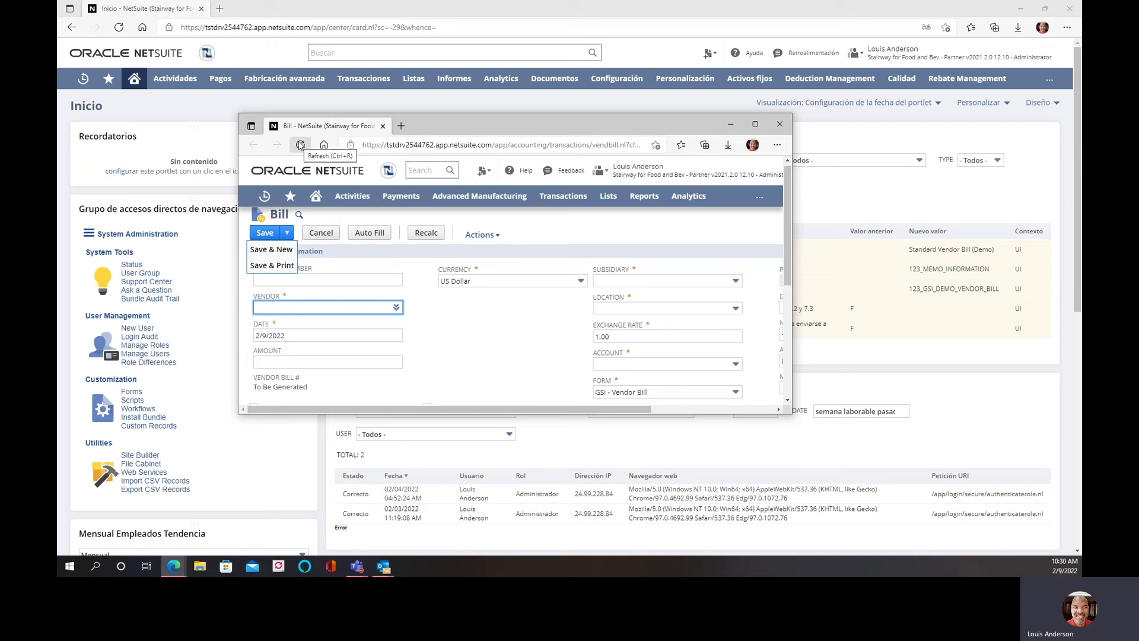
# Step: Reload the Bill as the Spanish 'Factura de compra', decline browser translation, and scroll to the form's end
pyautogui.click(303, 145)
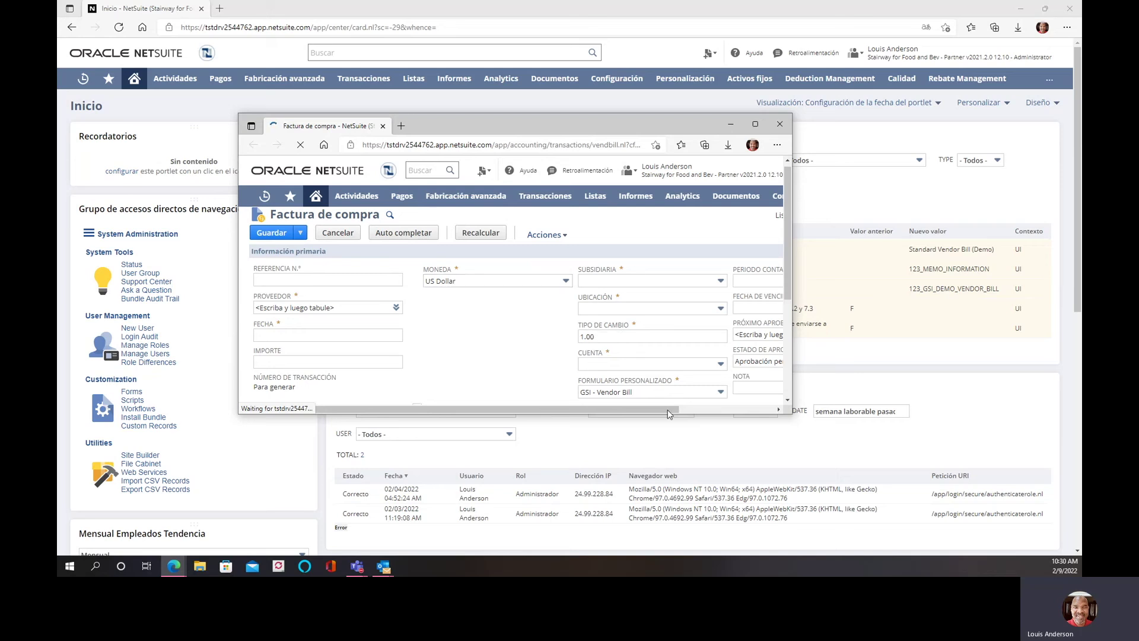
pyautogui.moveTo(666, 408); pyautogui.dragTo(760, 408)
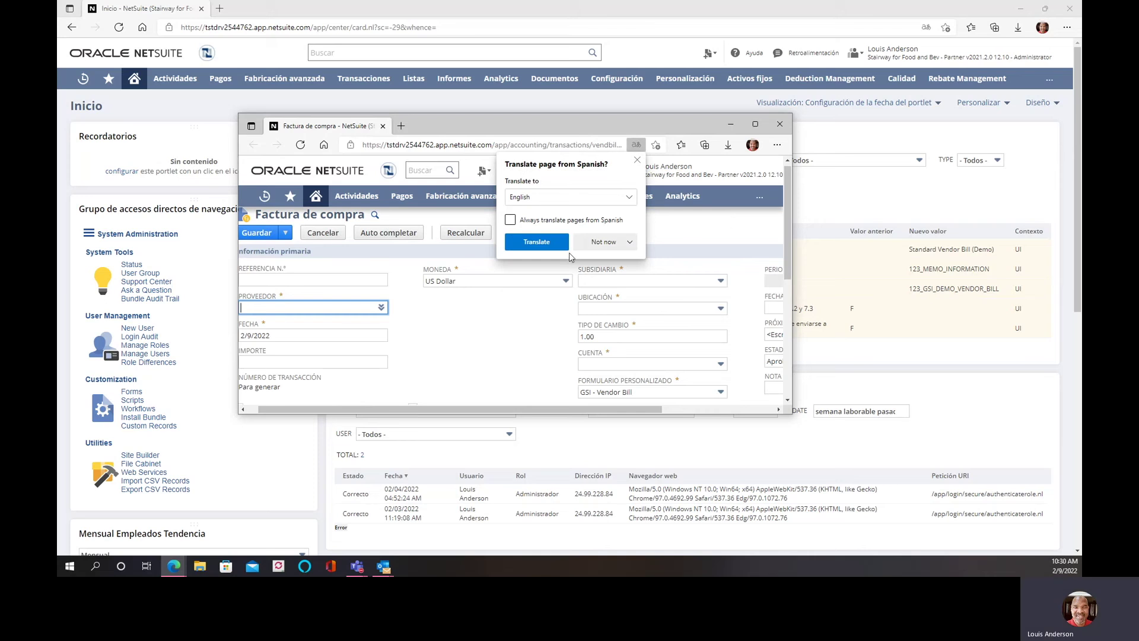
pyautogui.click(637, 160)
pyautogui.moveTo(640, 408); pyautogui.dragTo(753, 408)
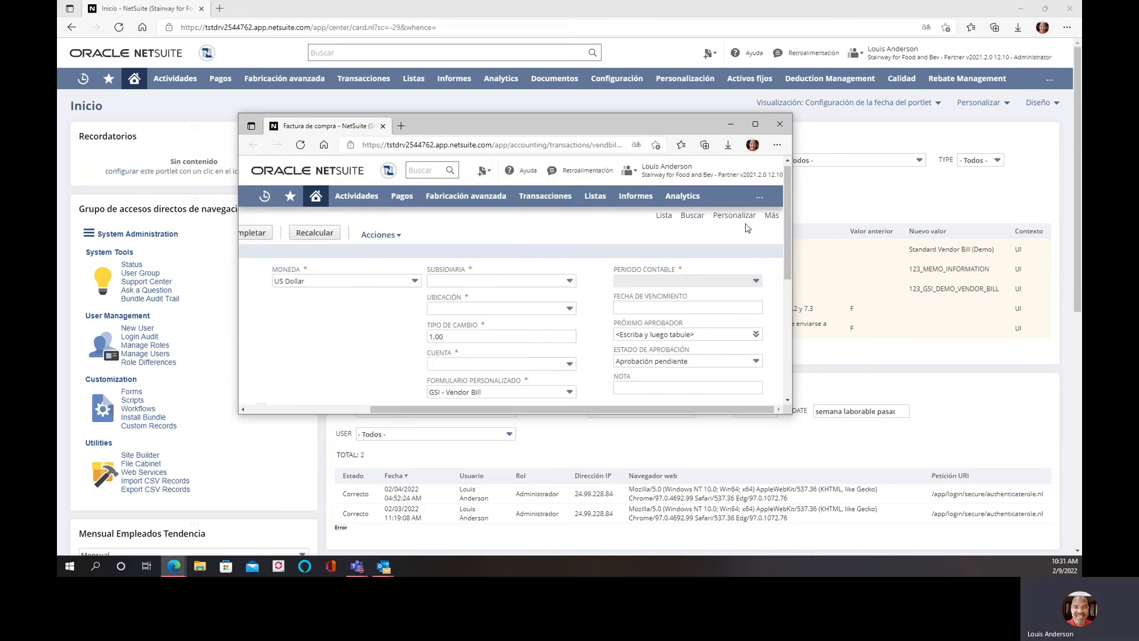
# Step: Open Personalizar formulario for the GSI - Vendor Bill form, staying on the bill, and maximize the editor window
pyautogui.click(732, 233)
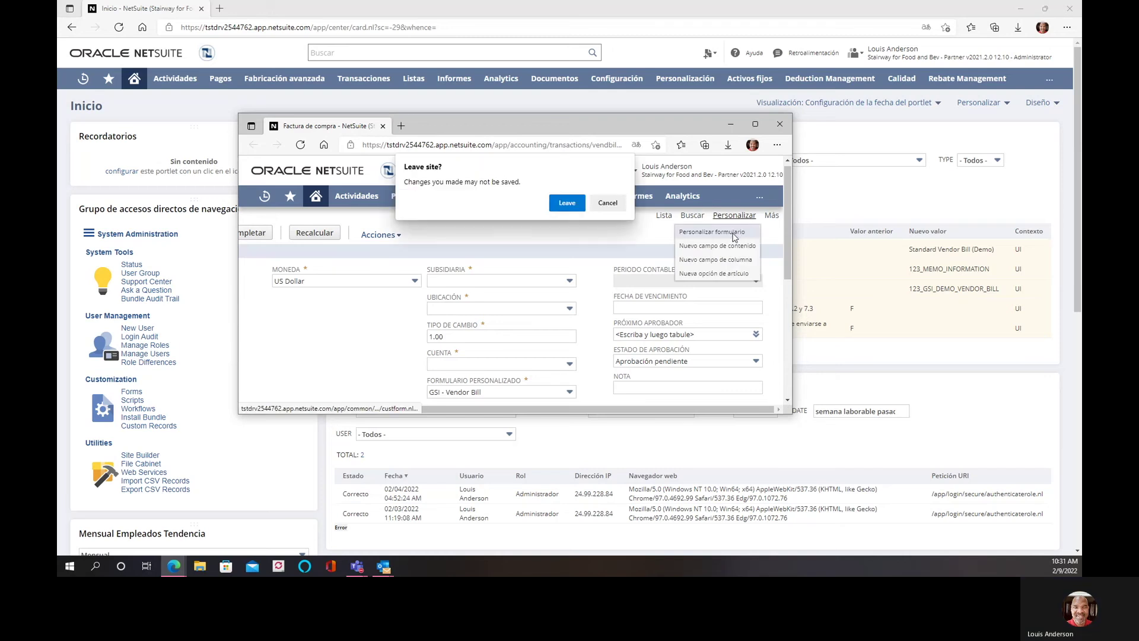
pyautogui.click(607, 202)
pyautogui.moveTo(629, 170)
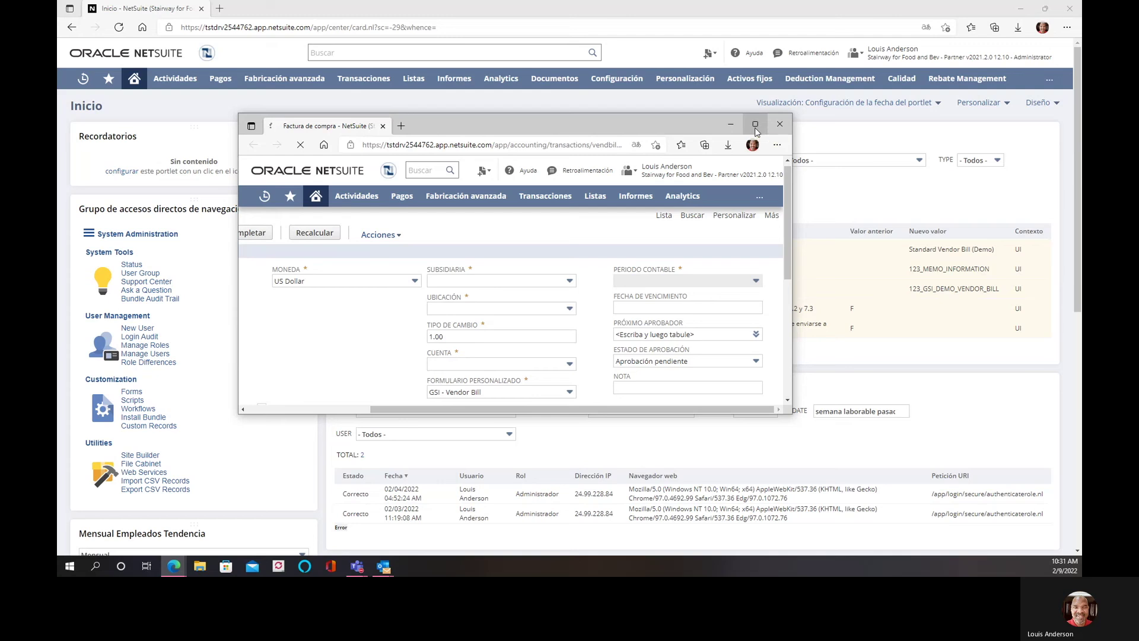
pyautogui.click(756, 125)
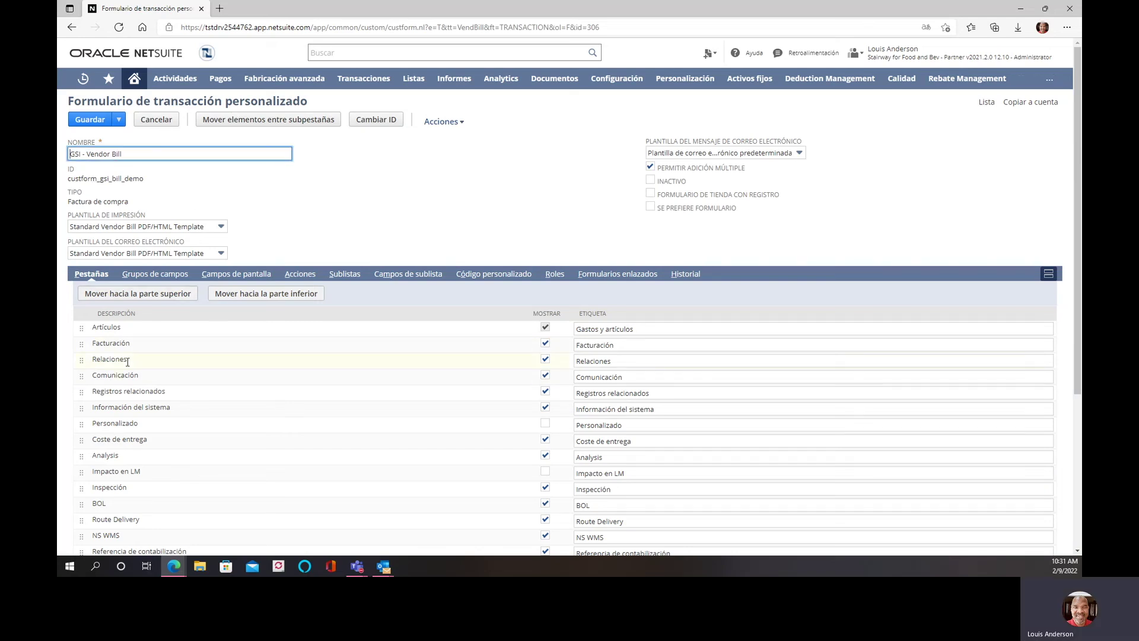
# Step: Show the Campos de pantalla subtab, led by Referencia n.º, Proveedor, Fecha and Importe
pyautogui.click(253, 276)
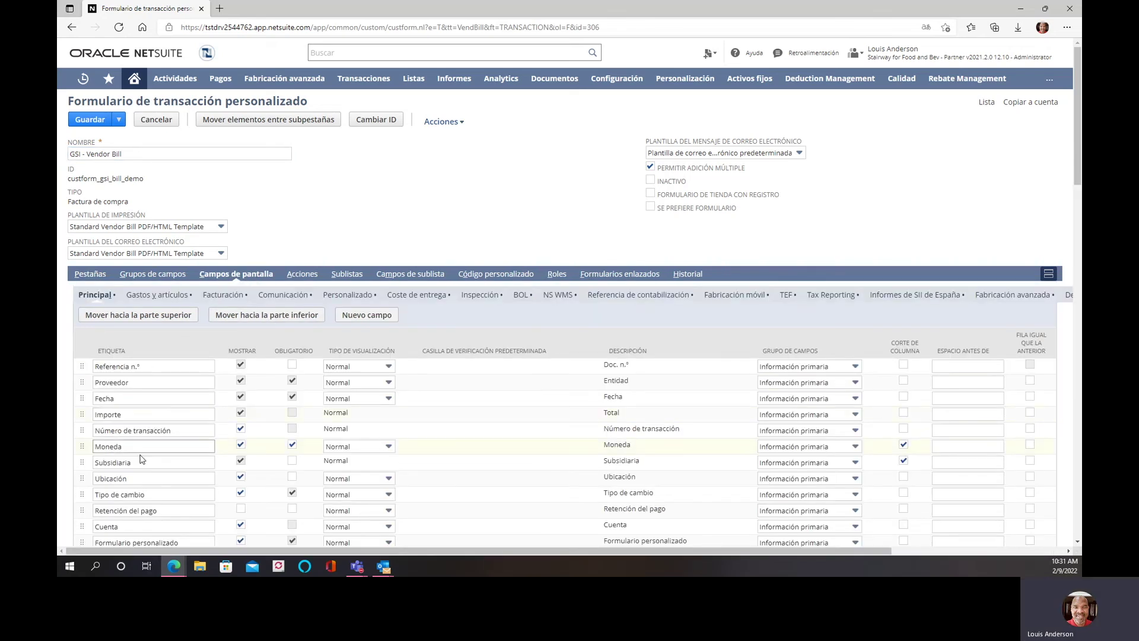